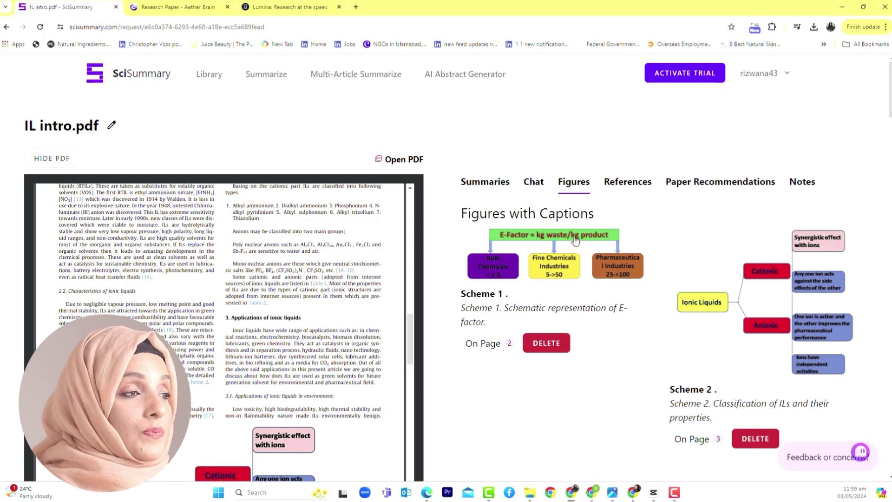
# Confirm the Summary Mode stays on Summarize, then bring up the paper's Chat preview.
pyautogui.scroll(-2, 506, 198)
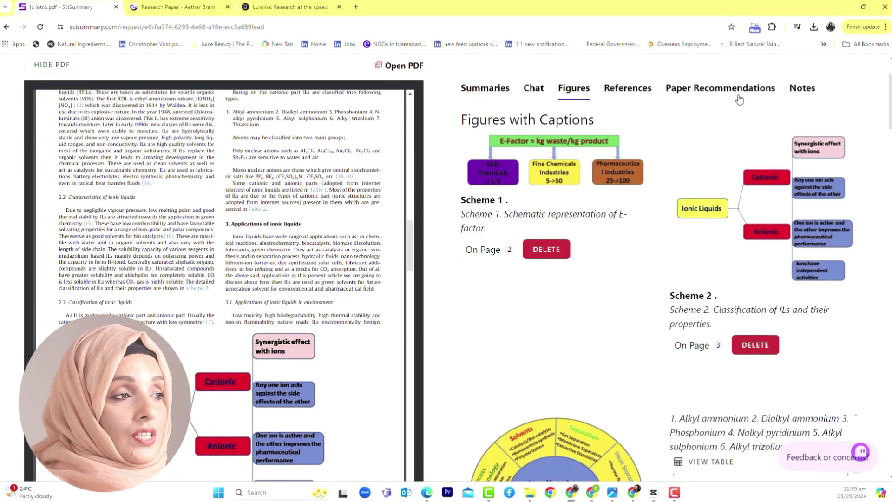
pyautogui.click(485, 93)
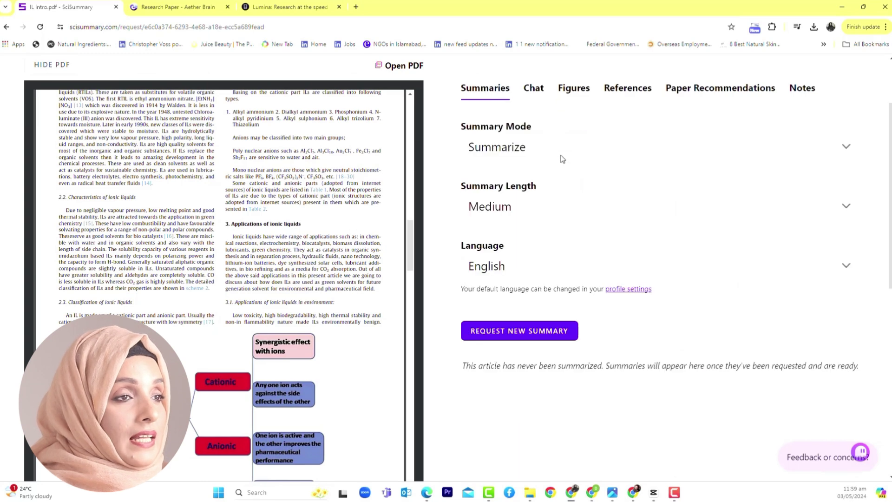
pyautogui.click(844, 147)
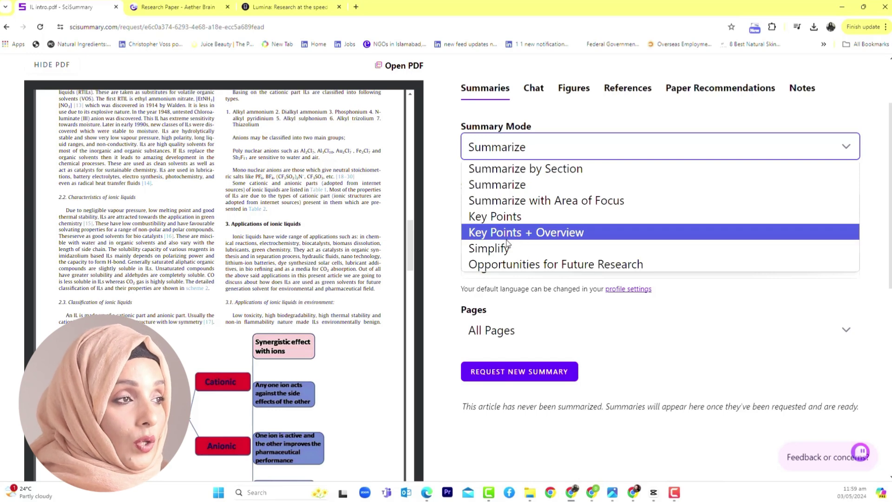
pyautogui.click(438, 213)
pyautogui.click(532, 92)
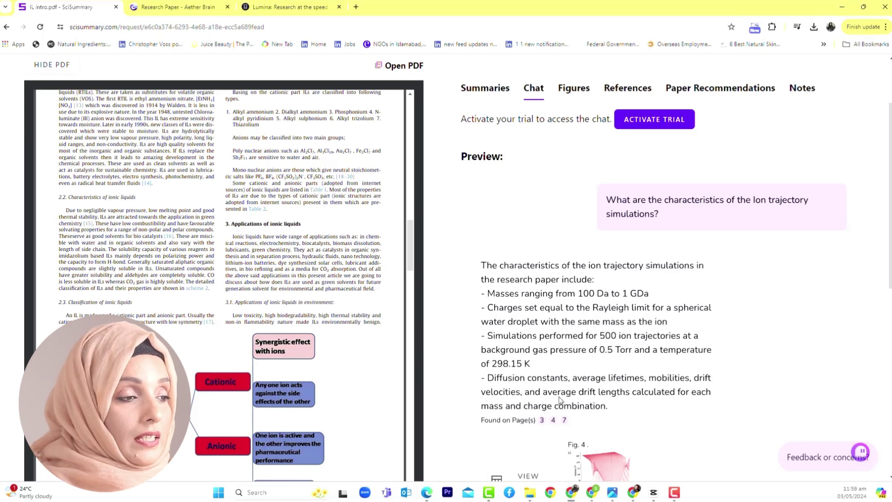
# Read the chat preview answer on ion trajectory simulation characteristics and return to the top.
pyautogui.scroll(-10, 560, 401)
pyautogui.scroll(8, 576, 343)
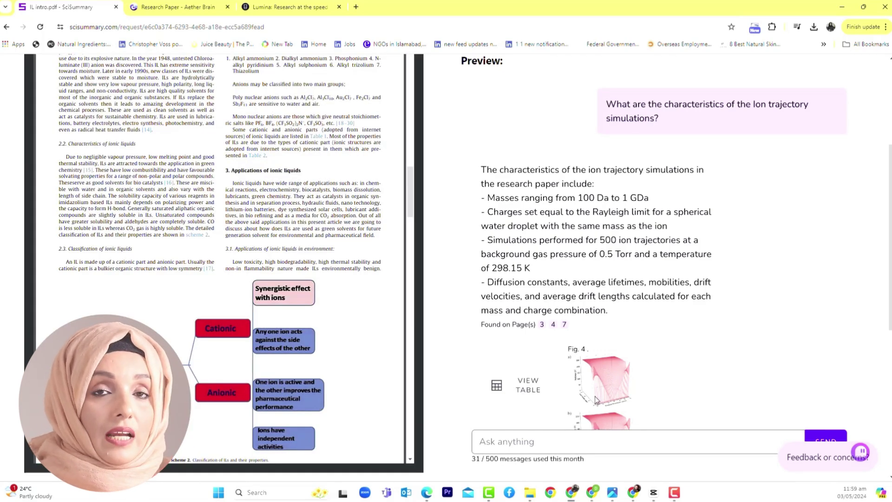
pyautogui.scroll(4, 511, 288)
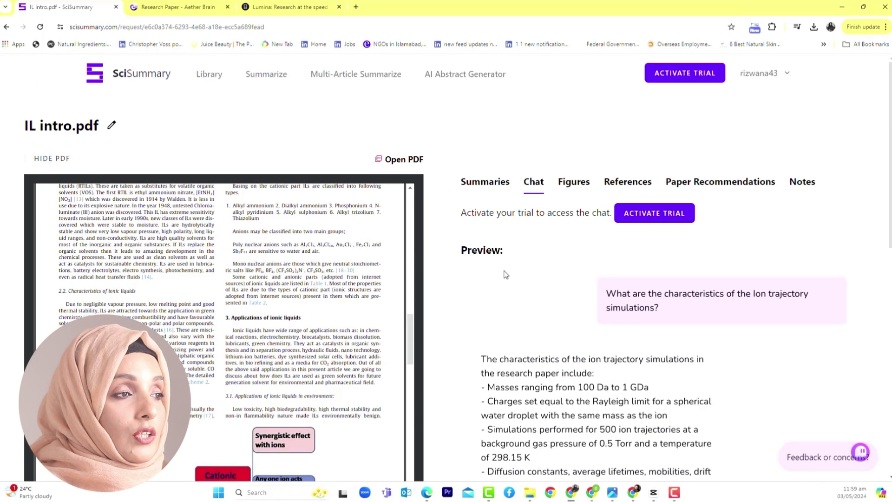
pyautogui.click(584, 185)
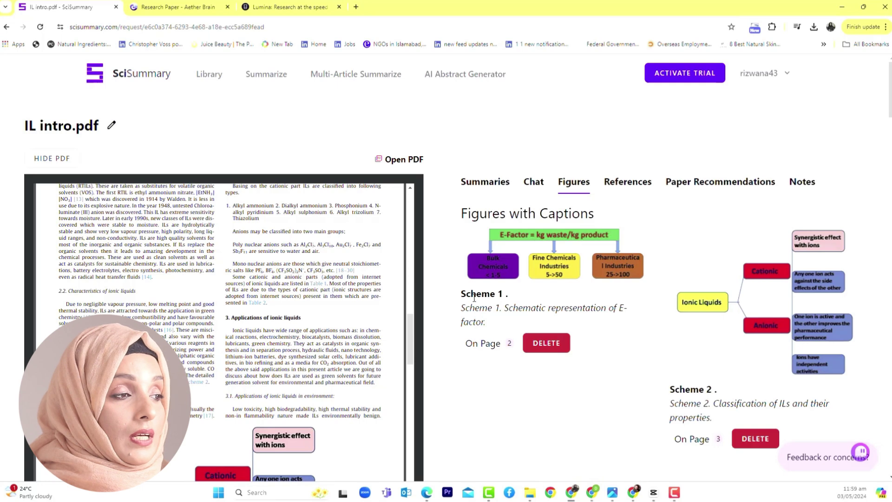
pyautogui.scroll(-1, 503, 320)
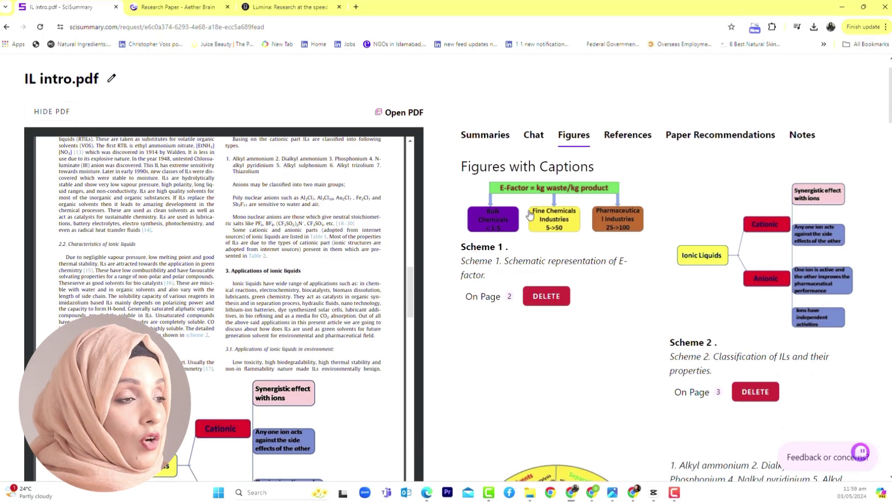
pyautogui.rightClick(533, 218)
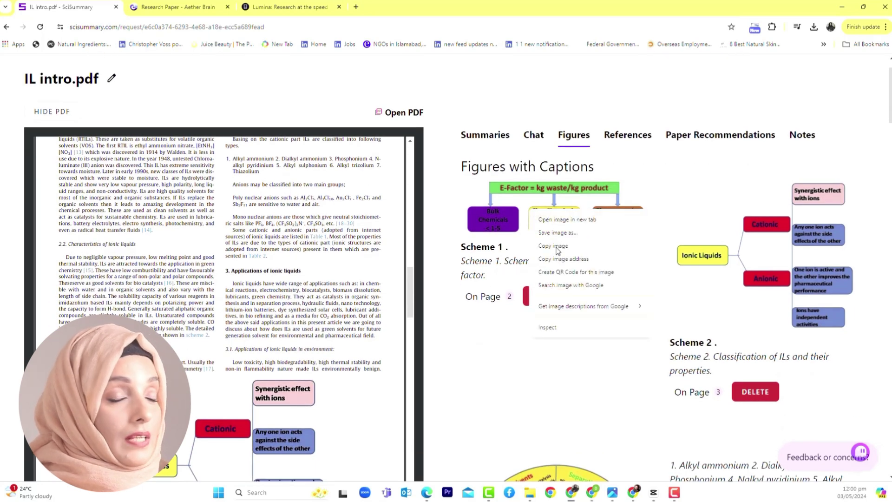
pyautogui.click(593, 367)
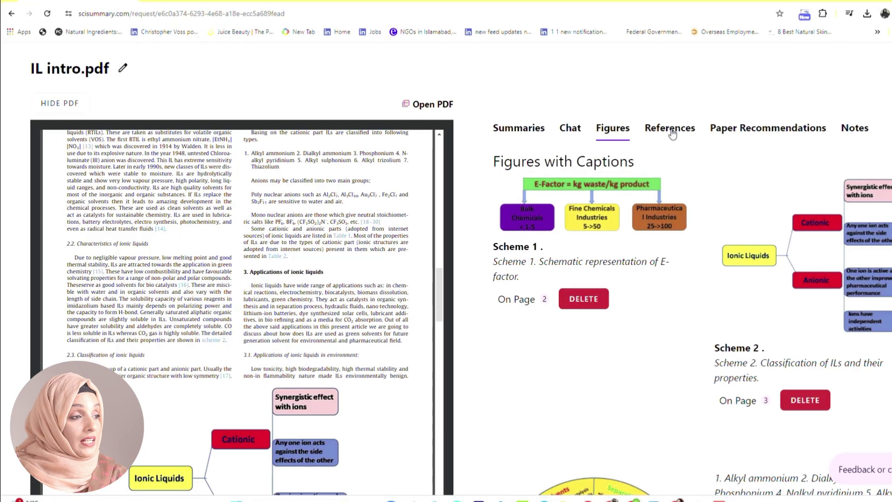
# Show the References page and scroll past title, DOI and authors to the numbered cited works.
pyautogui.click(628, 135)
pyautogui.scroll(-1, 612, 222)
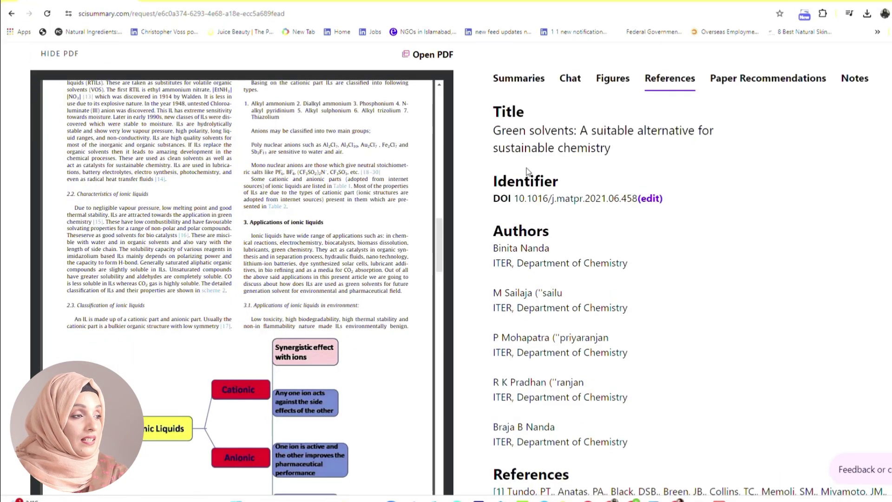
pyautogui.scroll(-3, 531, 239)
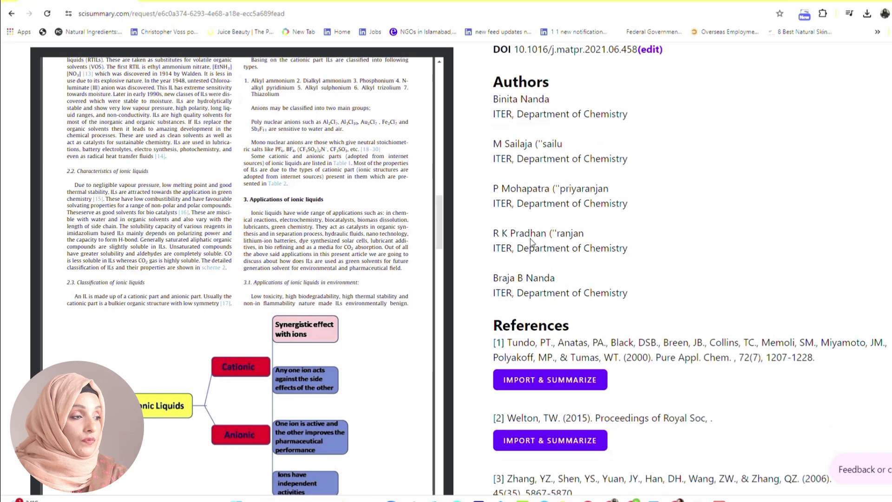
pyautogui.scroll(5, 548, 246)
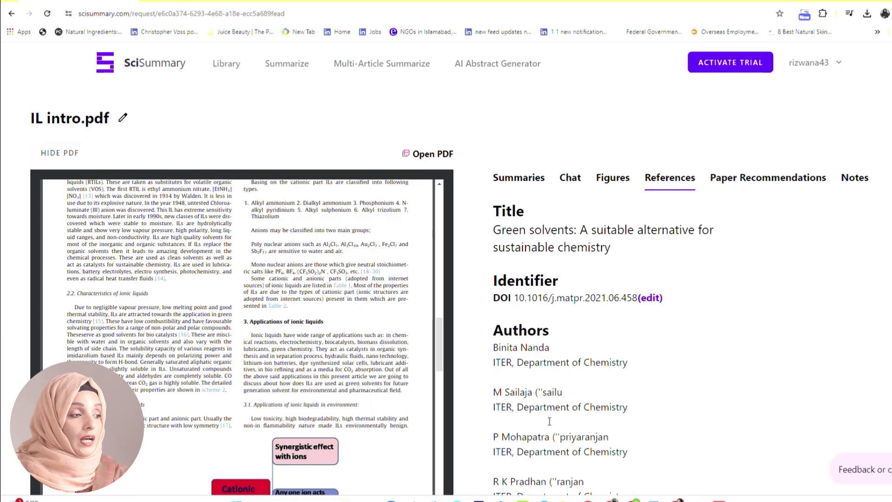
pyautogui.scroll(-8, 550, 422)
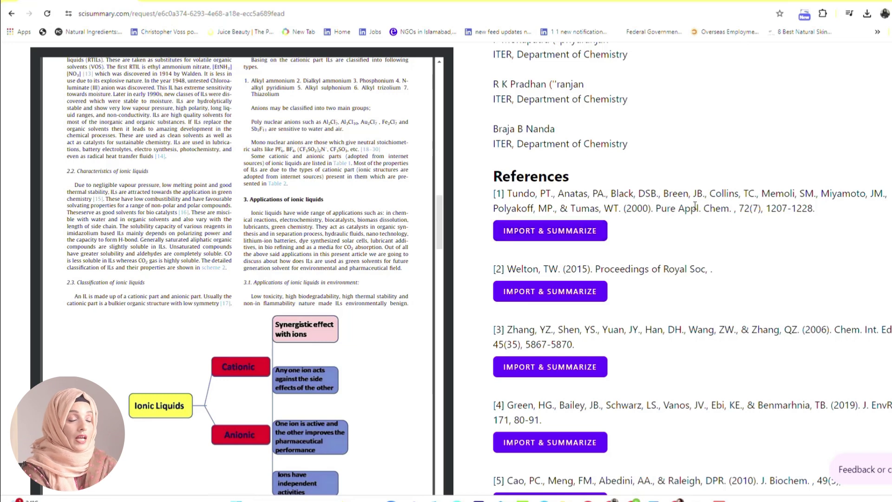
# Import reference [1], request a new summary of it, and view the imported article.
pyautogui.click(541, 239)
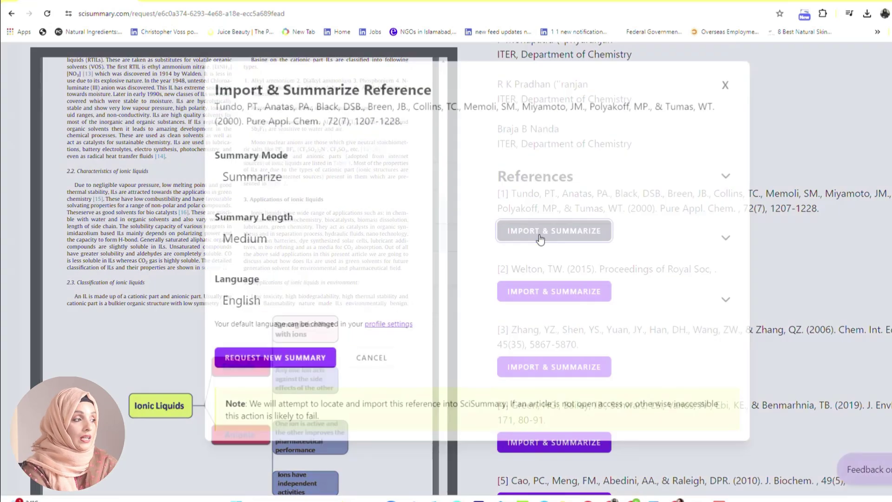
pyautogui.click(320, 360)
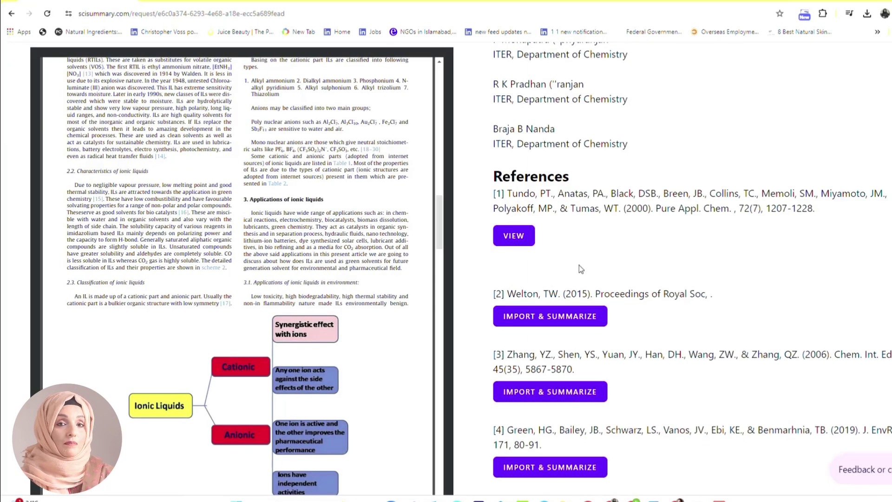
pyautogui.click(515, 238)
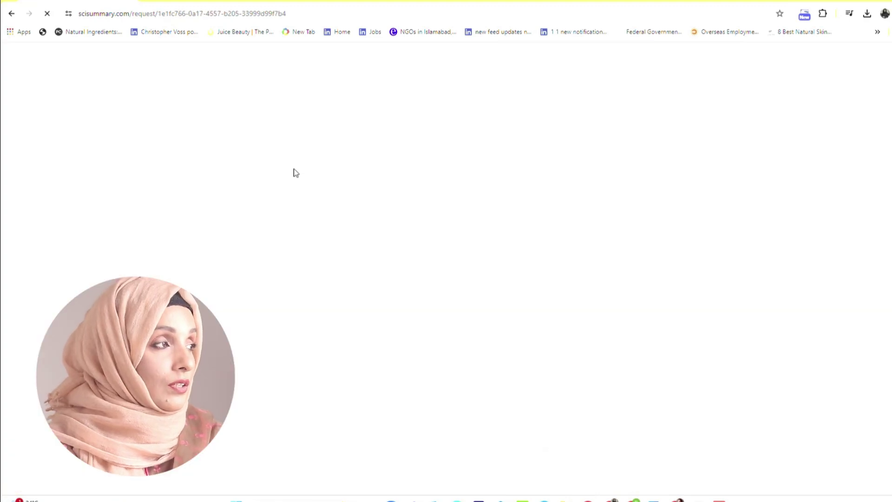
# Skim the imported reference, then show IL intro.pdf's Paper Recommendations.
pyautogui.scroll(-10, 199, 195)
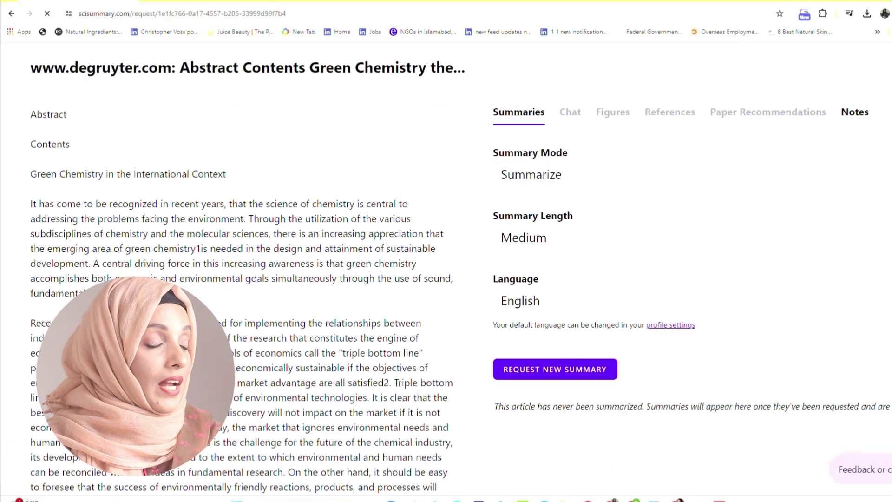
pyautogui.scroll(10, 214, 240)
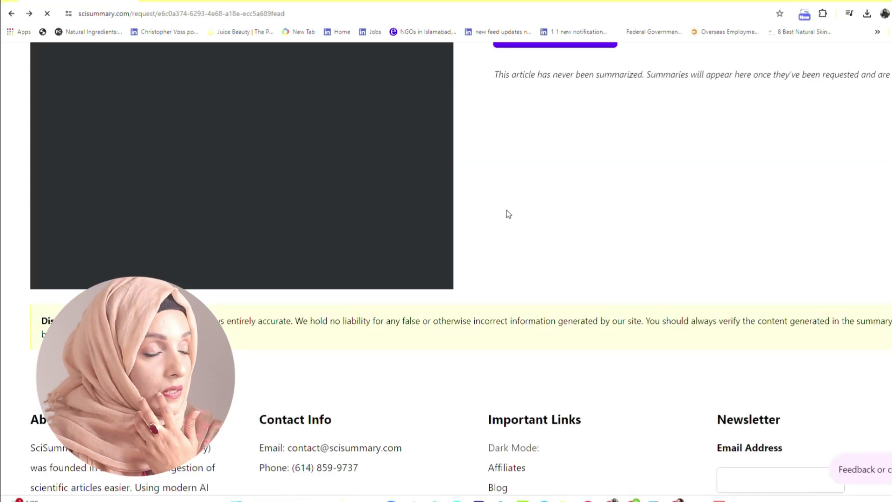
pyautogui.click(756, 182)
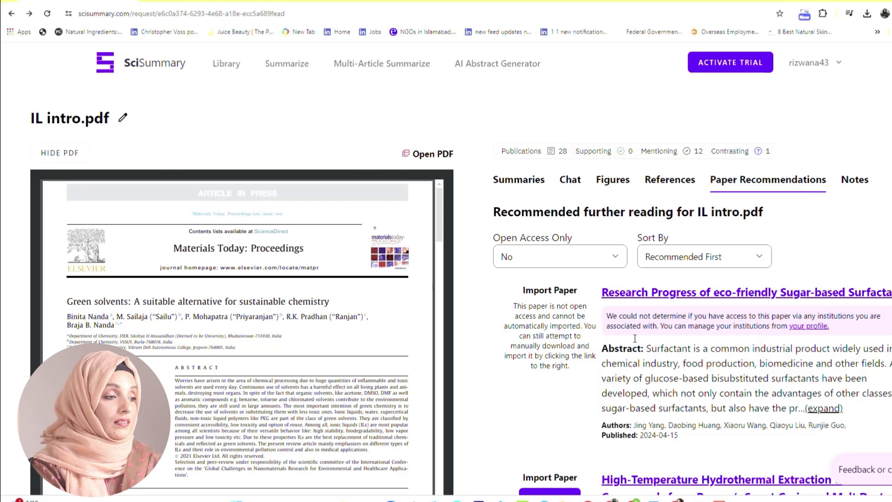
# Browse the recommendations down to the eutectic-solvent paper on phenolics from brewer's spent grain.
pyautogui.scroll(-1, 628, 357)
pyautogui.scroll(-3, 627, 357)
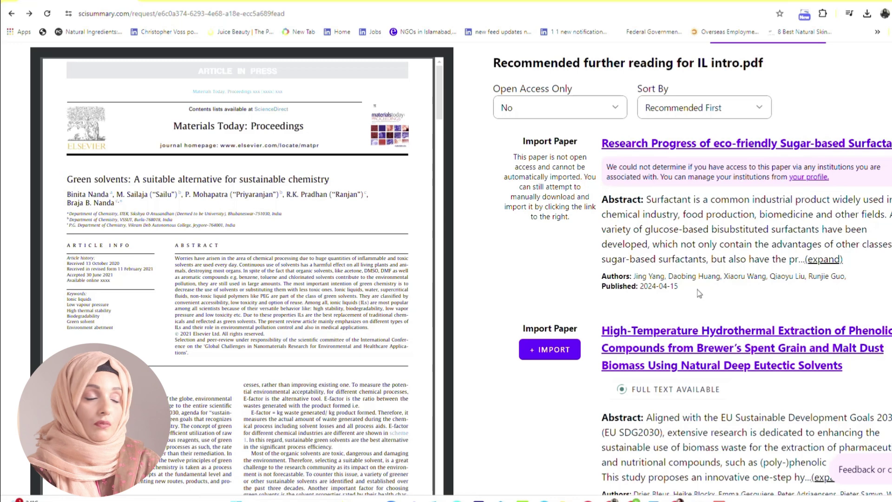
pyautogui.scroll(-3, 700, 294)
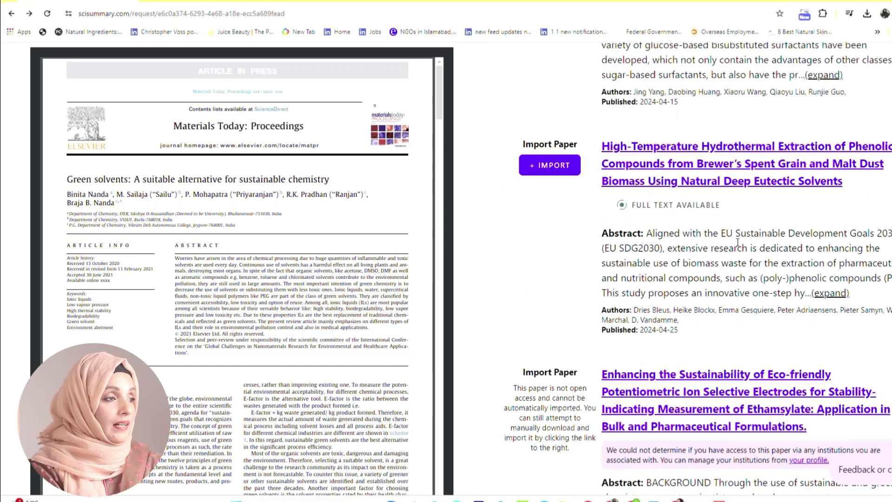
pyautogui.scroll(5, 495, 146)
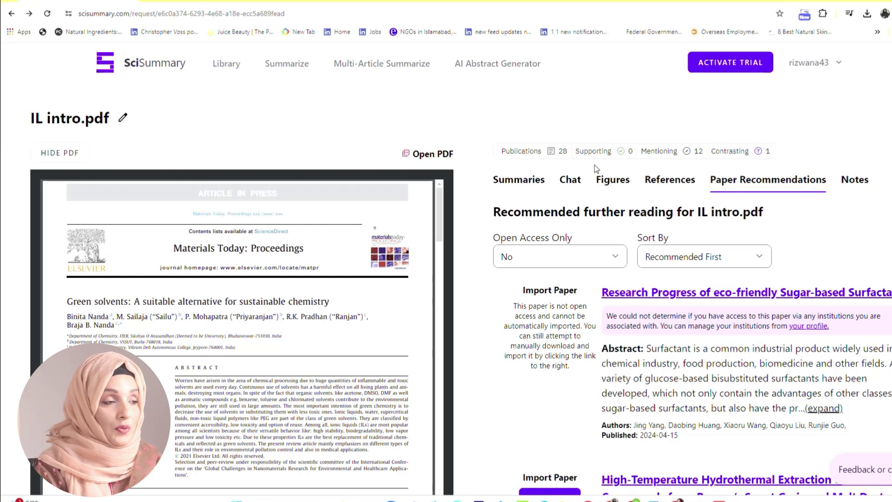
# Open IL intro.pdf's empty Notes and place the cursor in the notes editor.
pyautogui.click(855, 180)
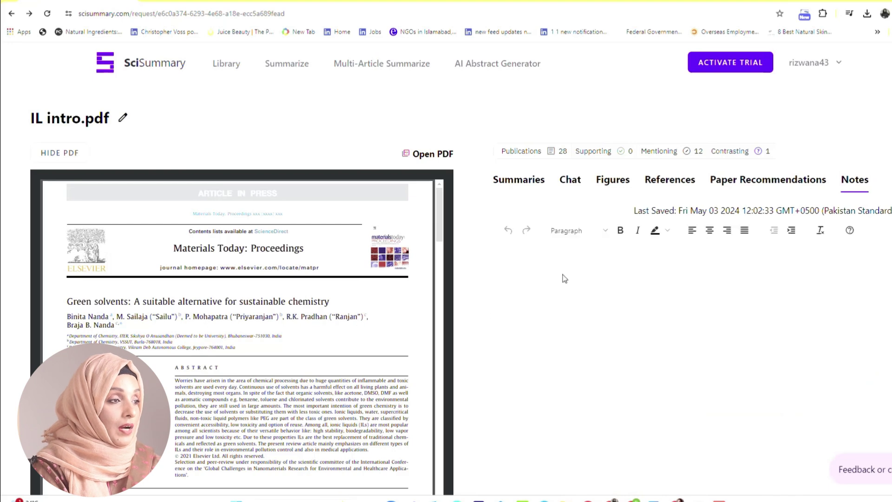
pyautogui.click(555, 262)
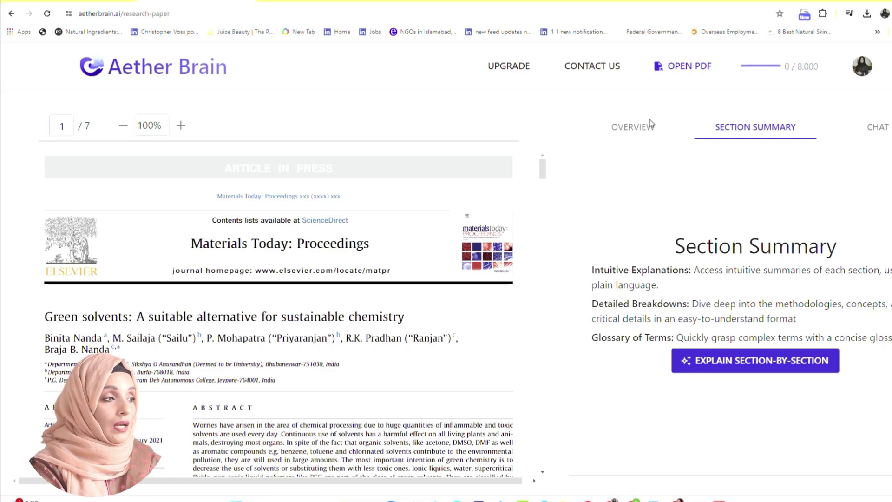
# Skim the green solvents PDF in Aether Brain and bring up its OVERVIEW panel.
pyautogui.scroll(-6, 398, 235)
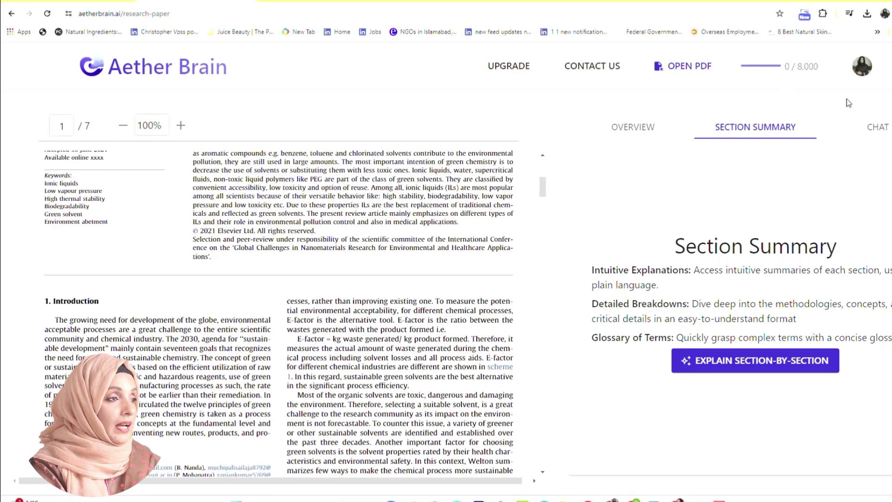
pyautogui.scroll(6, 474, 272)
pyautogui.scroll(-3, 446, 247)
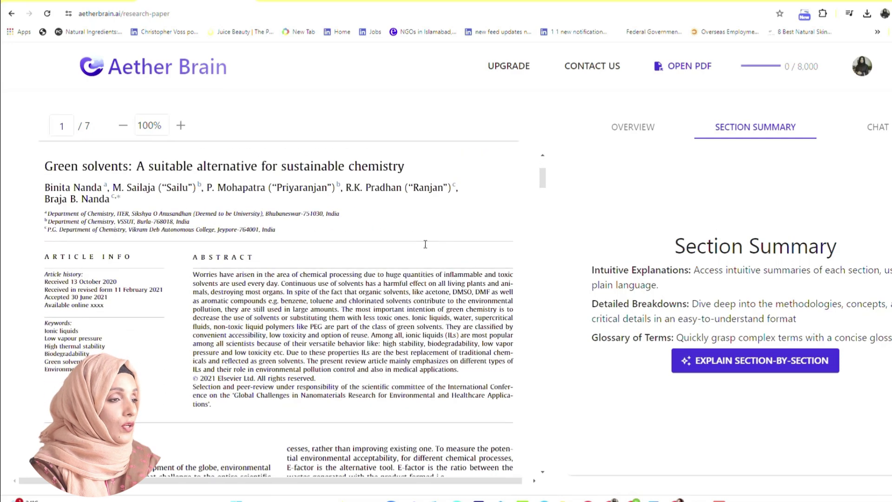
pyautogui.scroll(2, 418, 246)
pyautogui.click(653, 131)
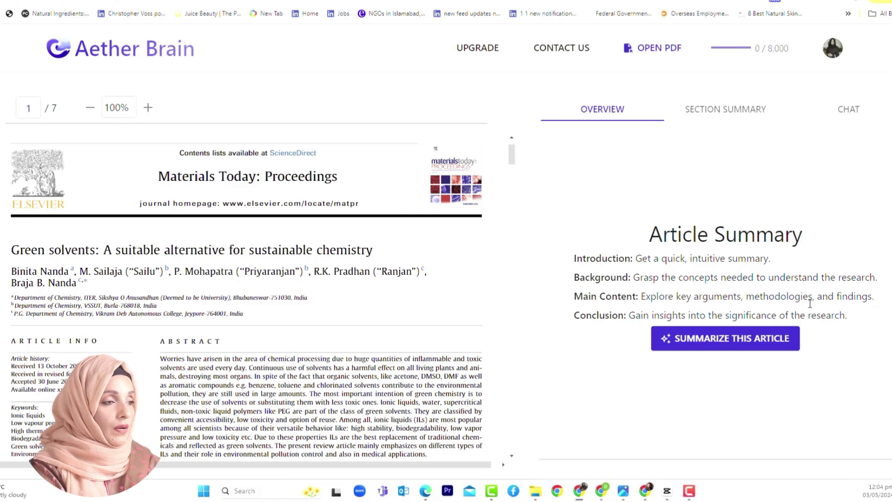
# Summarize the article and read its Introduction, Background, Main Content and Conclusion/Significance.
pyautogui.click(690, 340)
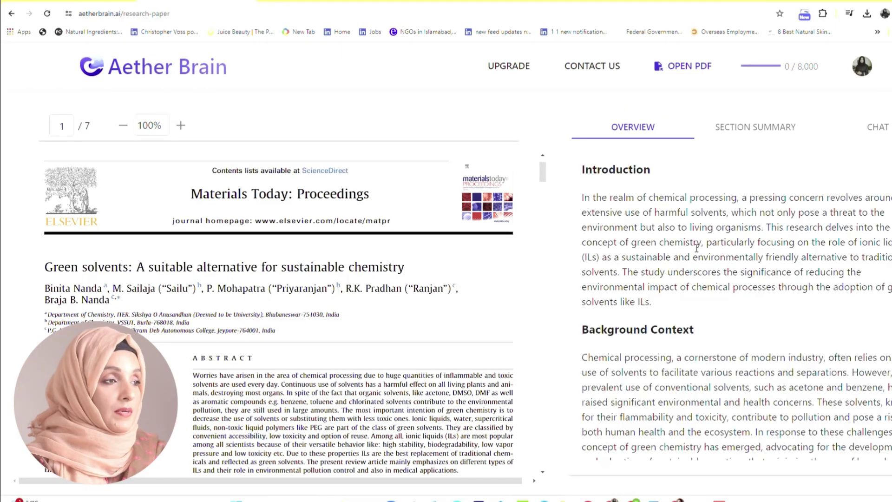
pyautogui.scroll(-3, 614, 209)
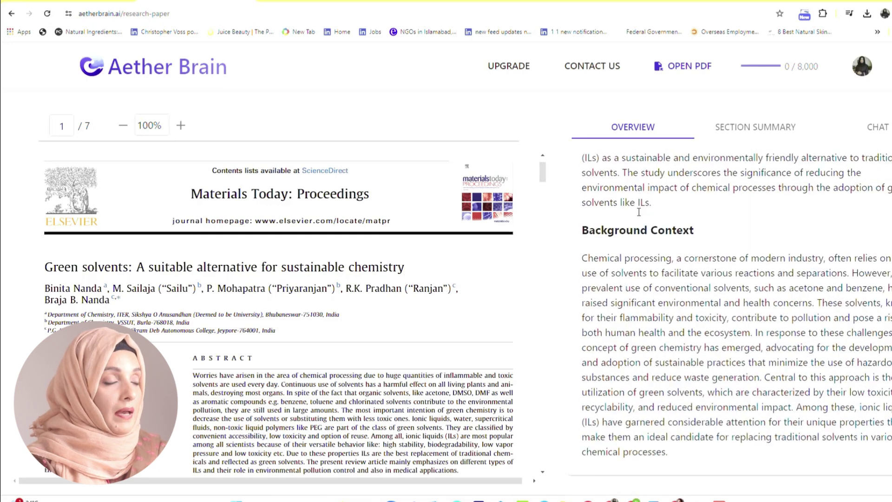
pyautogui.scroll(-2, 614, 215)
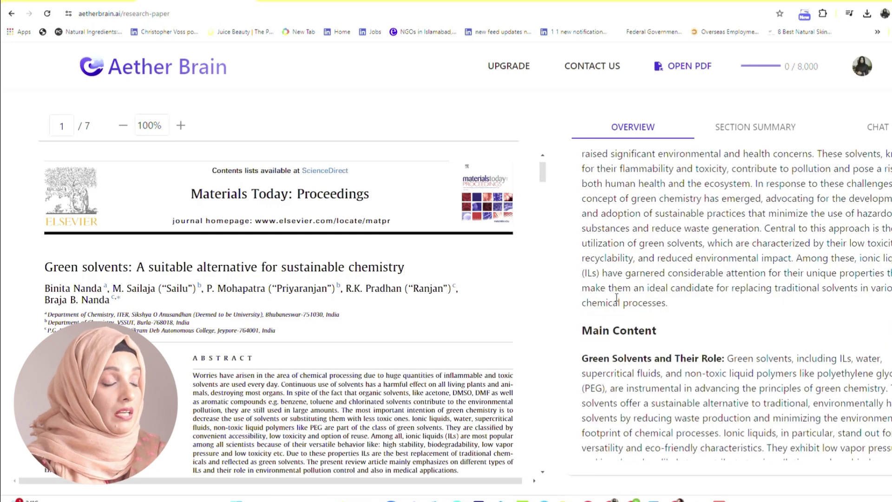
pyautogui.scroll(-2, 628, 335)
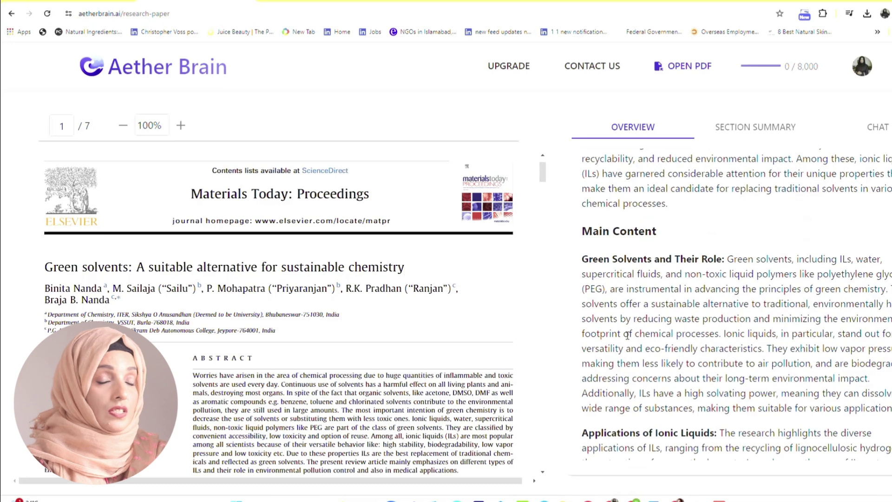
pyautogui.scroll(-5, 627, 334)
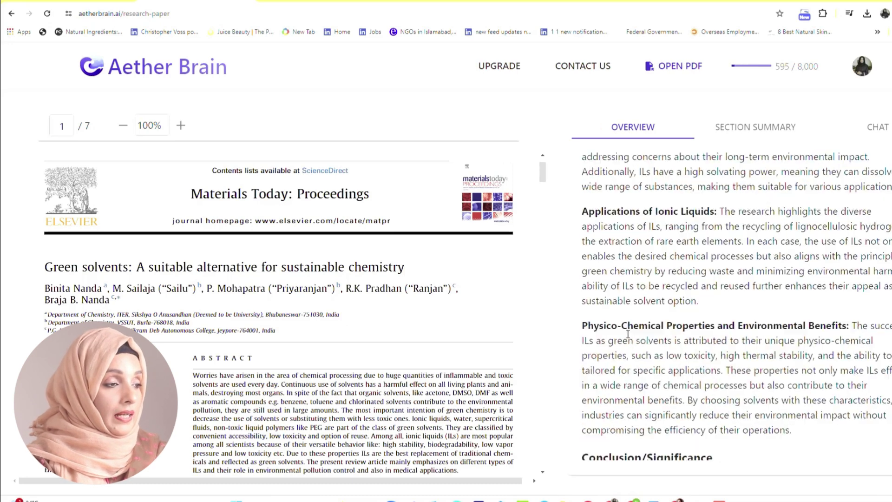
pyautogui.scroll(-3, 628, 334)
pyautogui.scroll(-1, 629, 334)
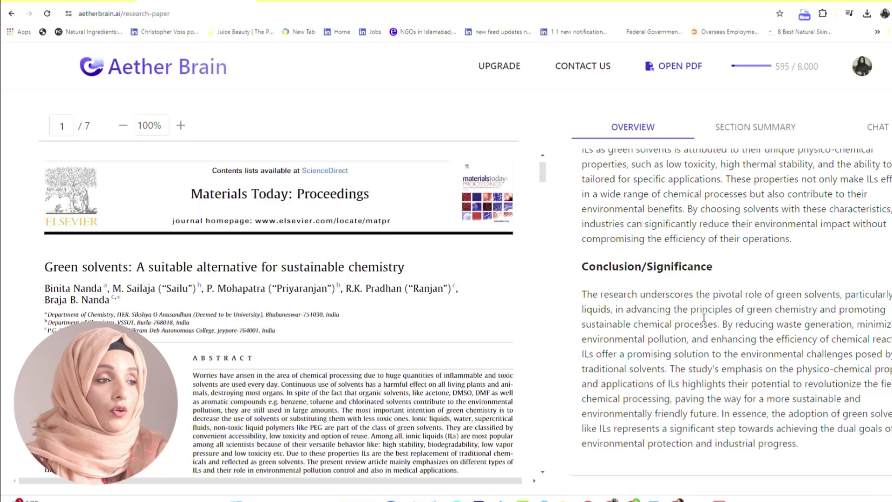
pyautogui.scroll(10, 704, 317)
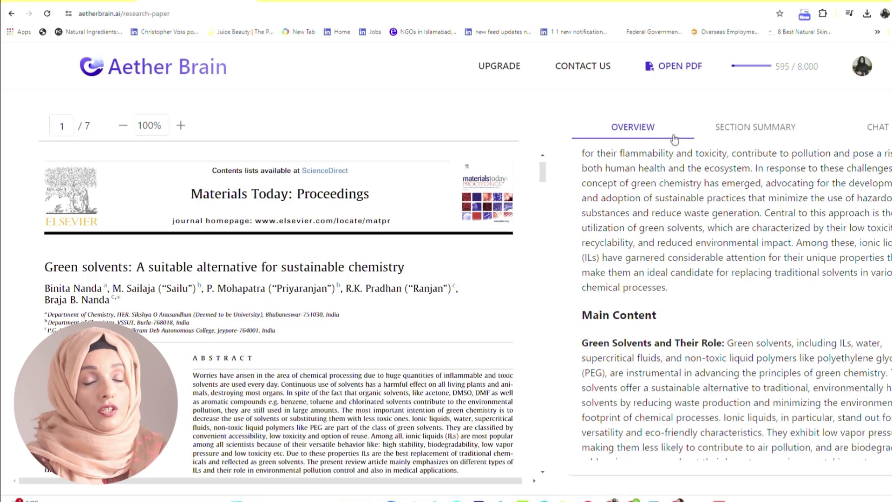
# Switch to the SECTION SUMMARY view and scroll to its explanation options.
pyautogui.click(760, 132)
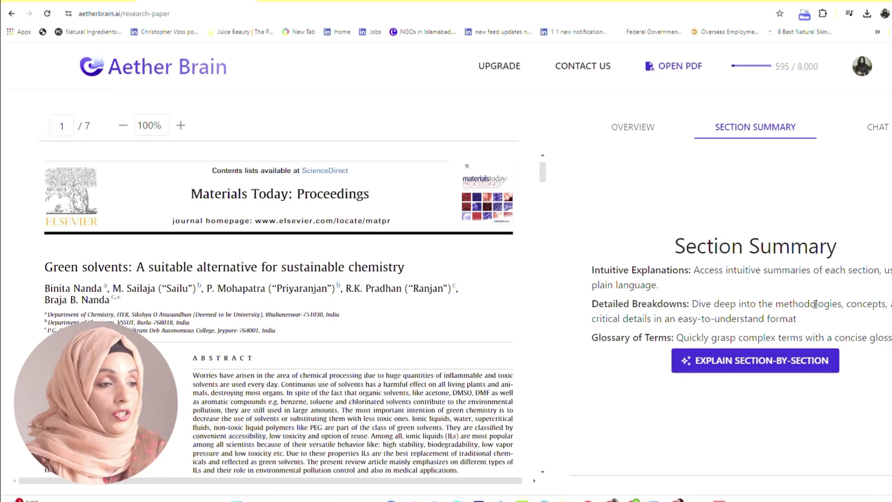
pyautogui.scroll(-3, 399, 327)
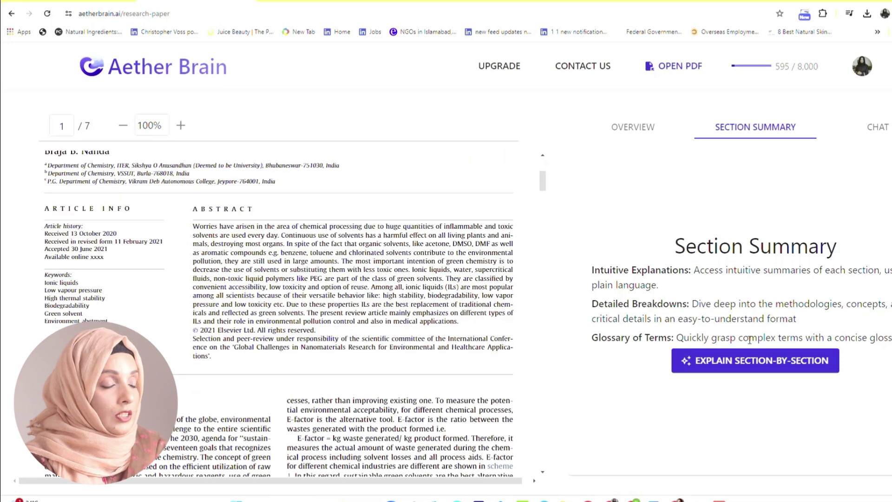
# Generate the section-by-section explanation and read the Introduction's simplified summary, breakdown and definitions.
pyautogui.click(745, 367)
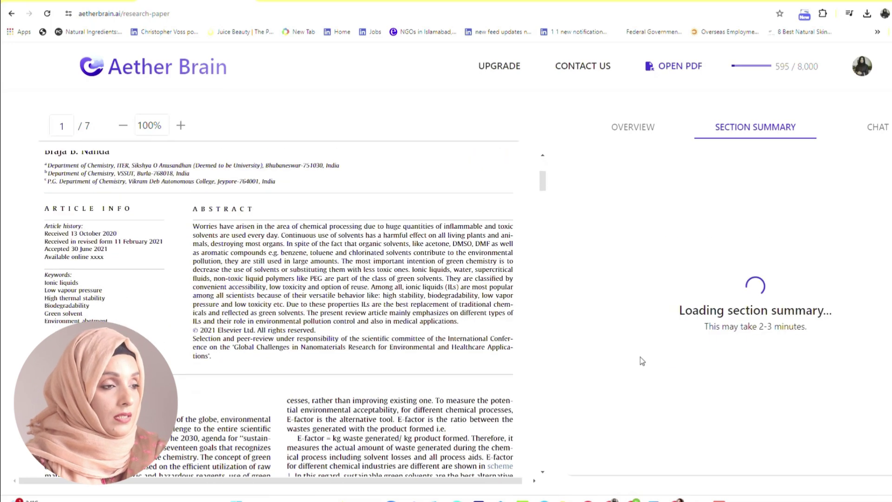
pyautogui.scroll(-2, 636, 215)
pyautogui.scroll(2, 627, 216)
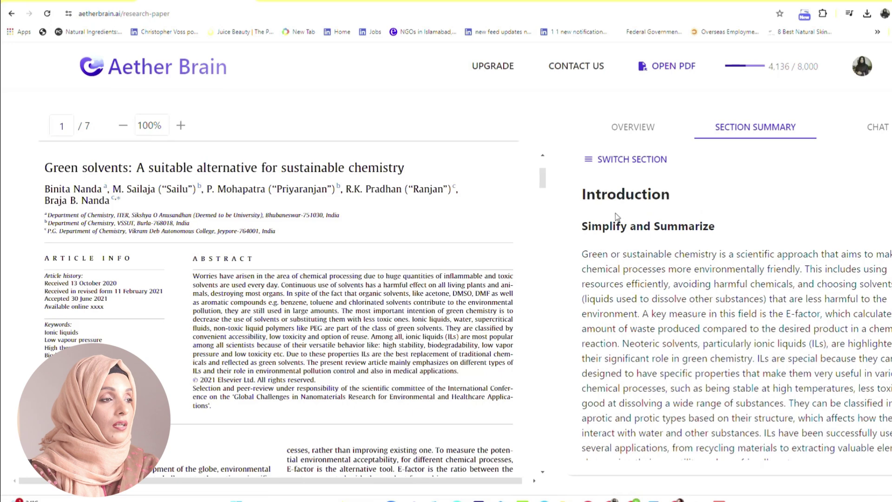
pyautogui.scroll(-2, 627, 231)
pyautogui.scroll(-3, 627, 231)
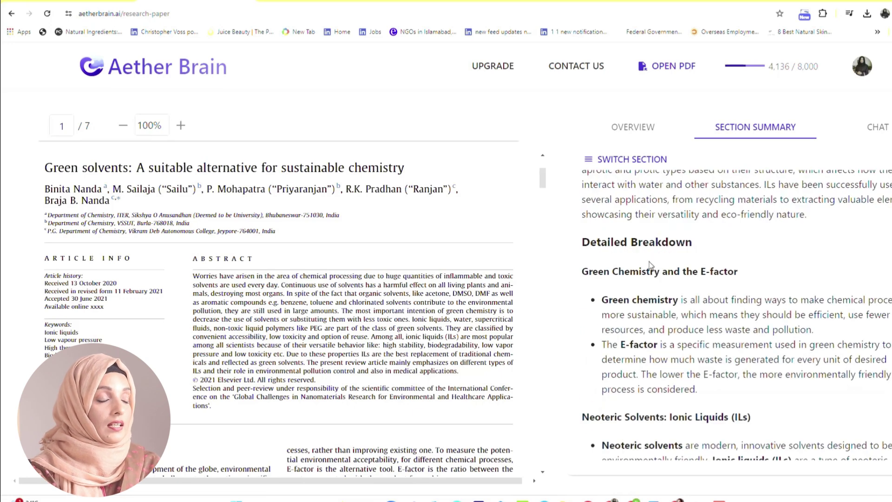
pyautogui.scroll(-7, 649, 261)
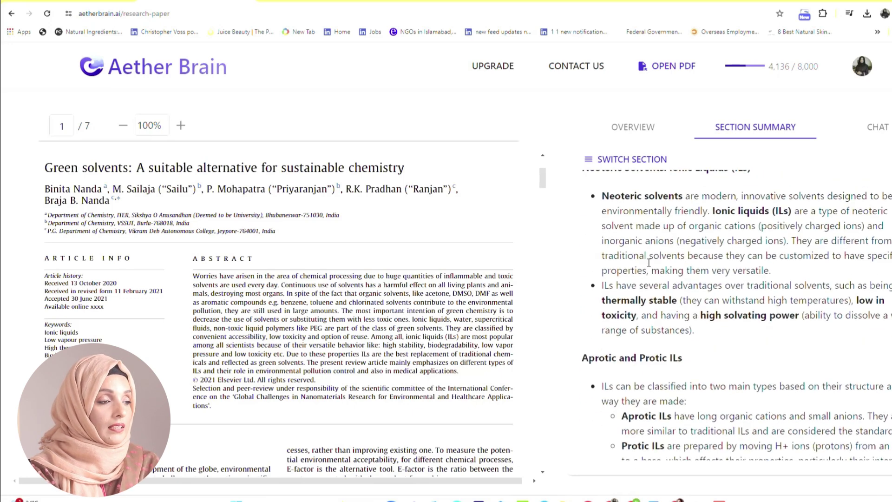
pyautogui.scroll(-3, 649, 262)
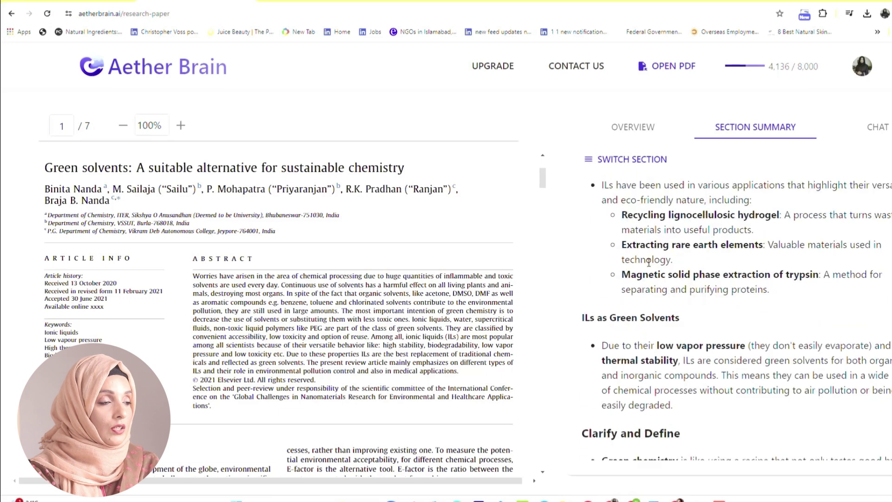
pyautogui.scroll(-5, 649, 263)
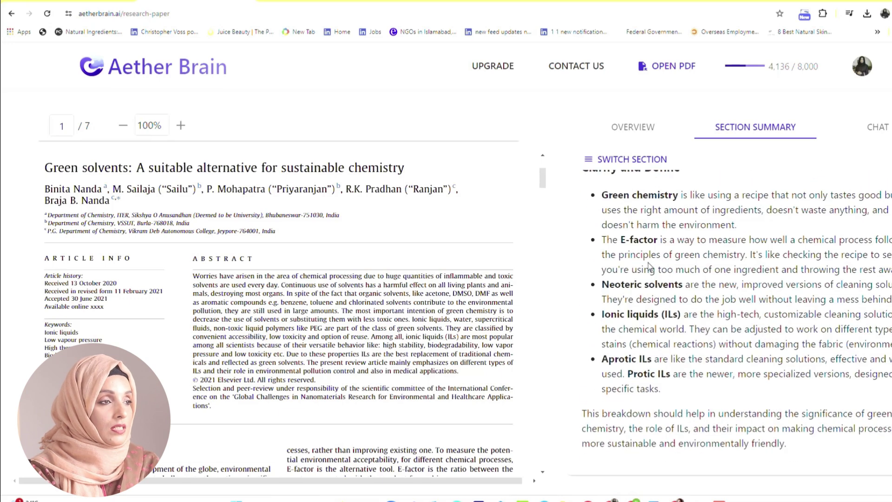
pyautogui.scroll(13, 650, 266)
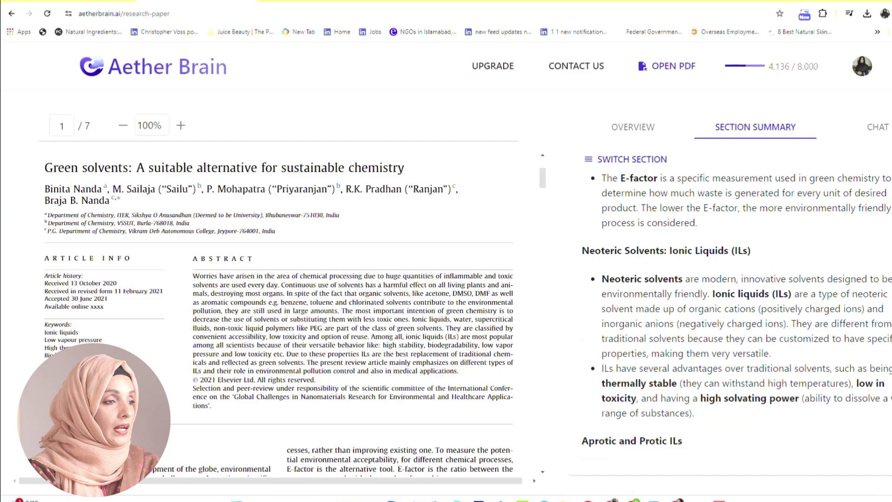
# Scroll the green solvents paper down to Table 2 on page 4, then switch to chatting with it.
pyautogui.click(654, 334)
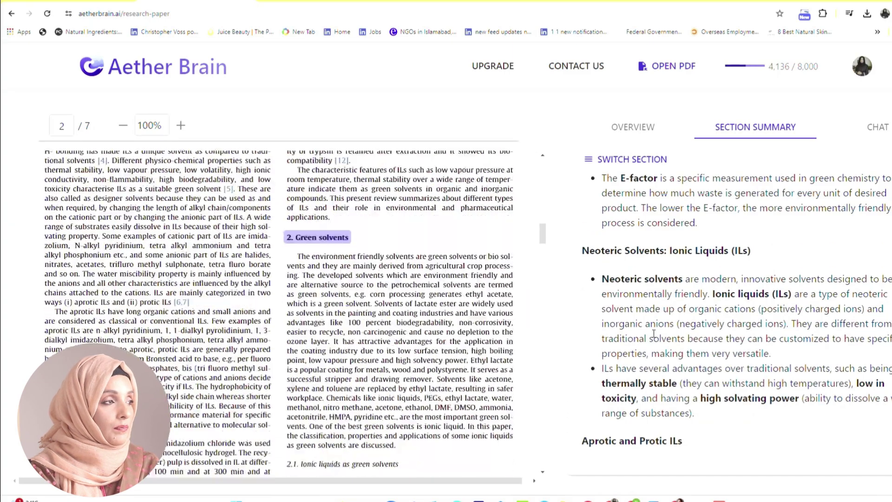
pyautogui.scroll(-6, 364, 245)
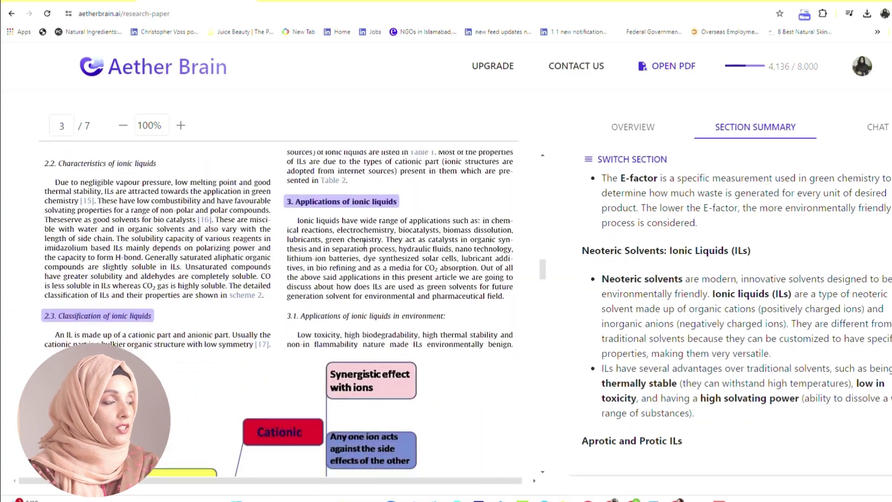
pyautogui.scroll(-10, 365, 245)
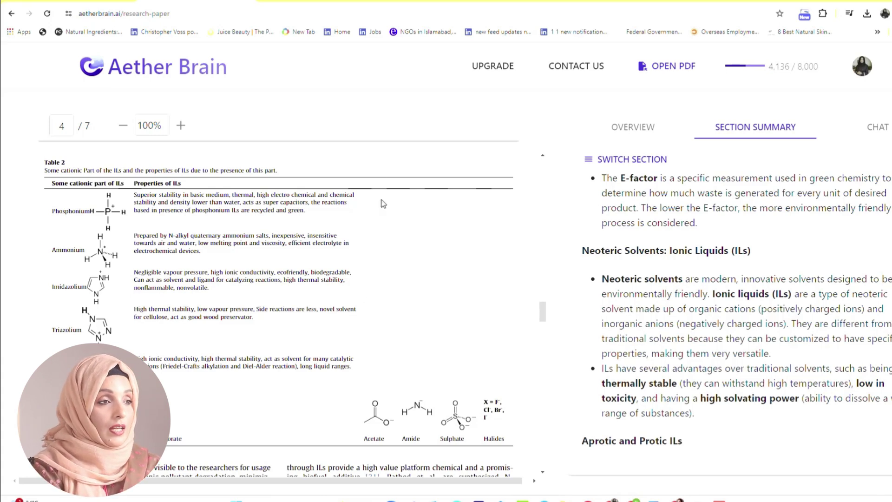
pyautogui.click(879, 133)
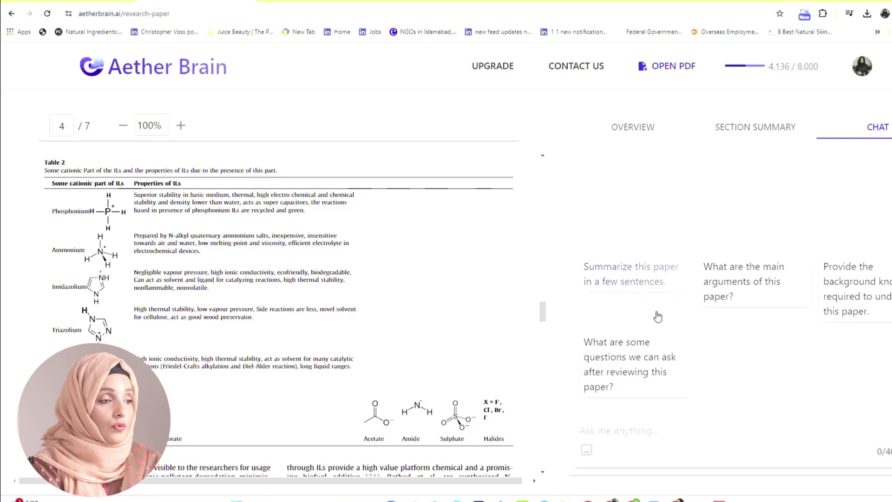
# Request the 'Summarize this paper in a few sentences.' prompt and read through Aether Brain's answer.
pyautogui.click(629, 284)
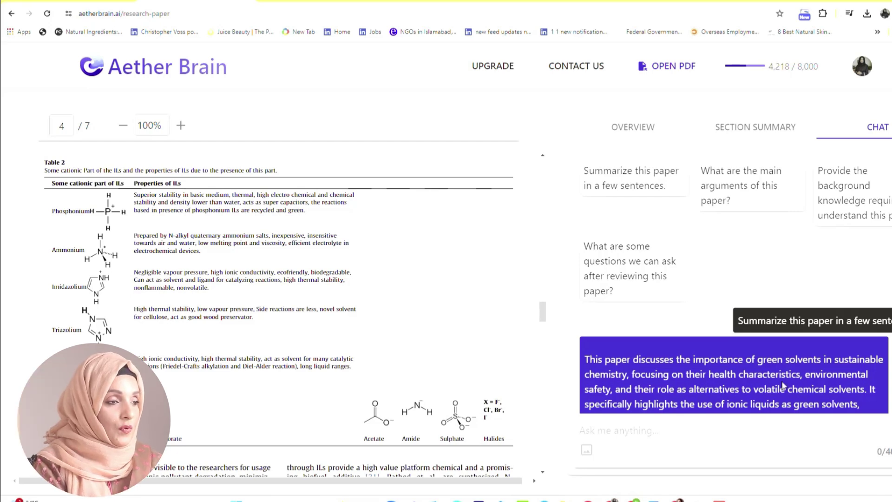
pyautogui.scroll(-1, 779, 344)
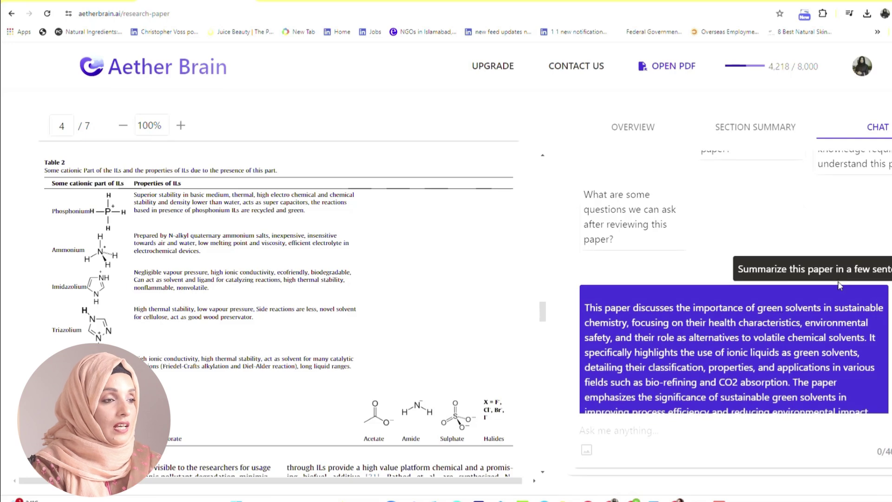
pyautogui.scroll(-1, 832, 288)
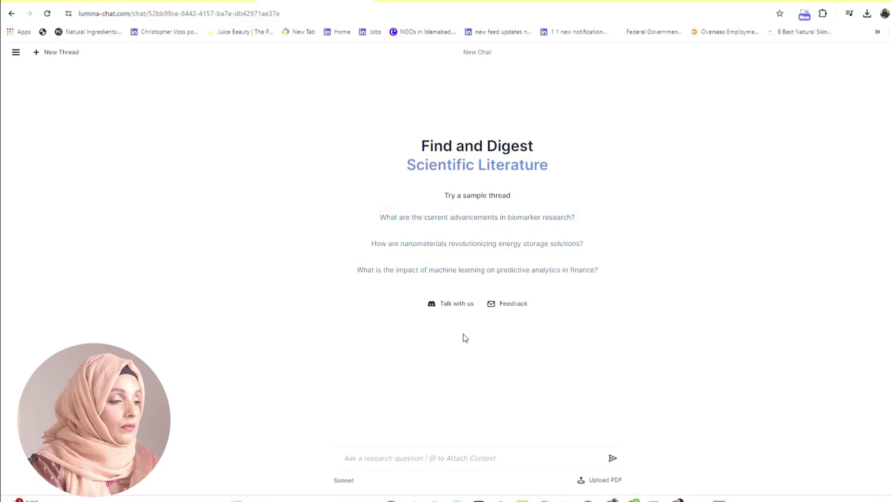
# Upload the green solvents PDF to Lumina so it opens in the reader and attaches to the chat.
pyautogui.click(599, 480)
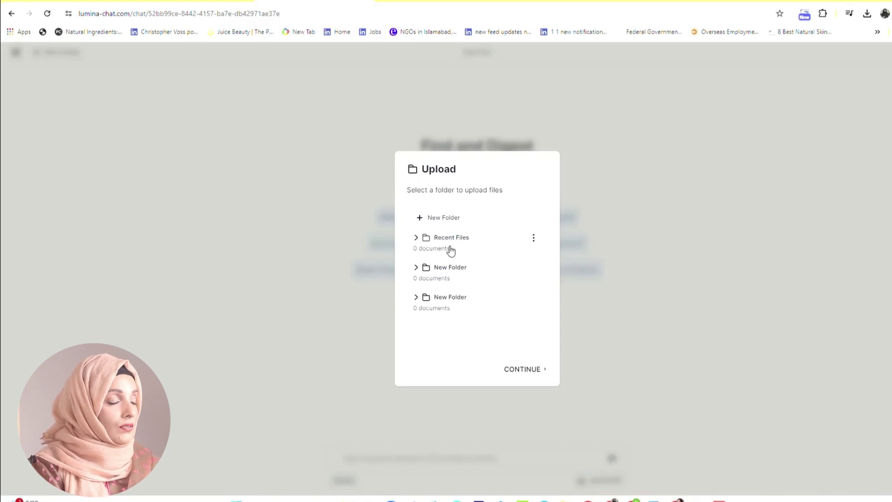
pyautogui.click(441, 302)
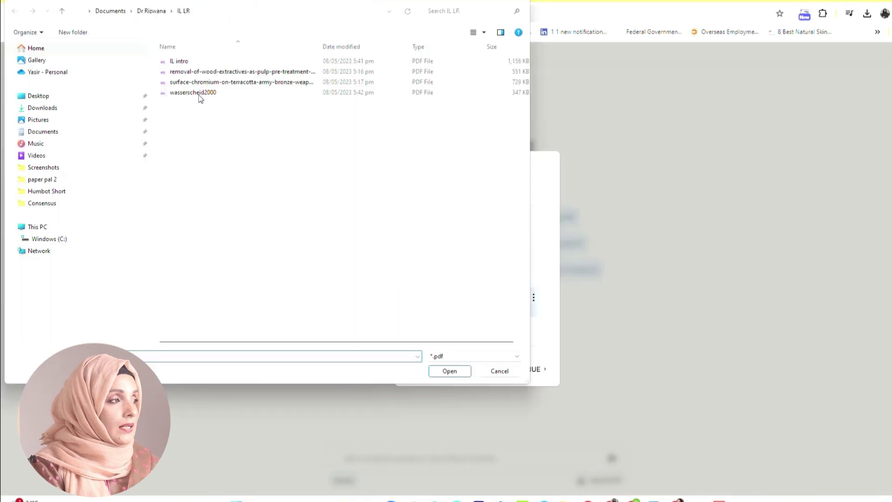
pyautogui.click(457, 374)
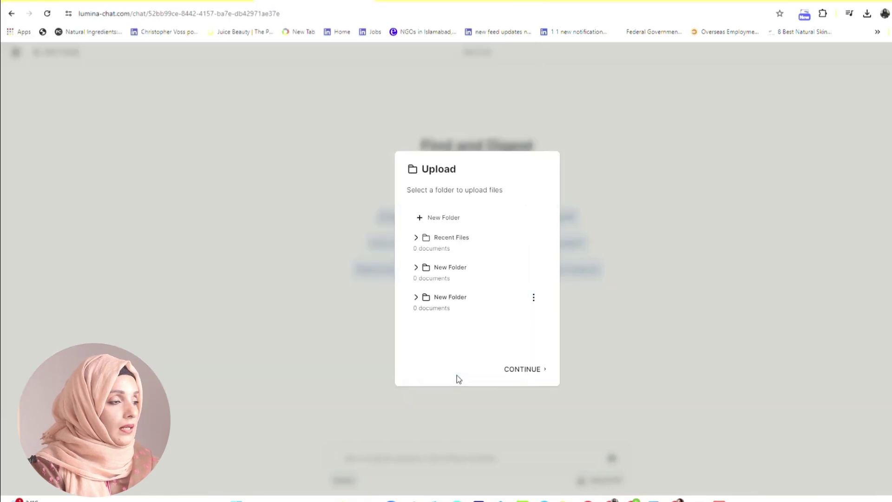
pyautogui.click(530, 370)
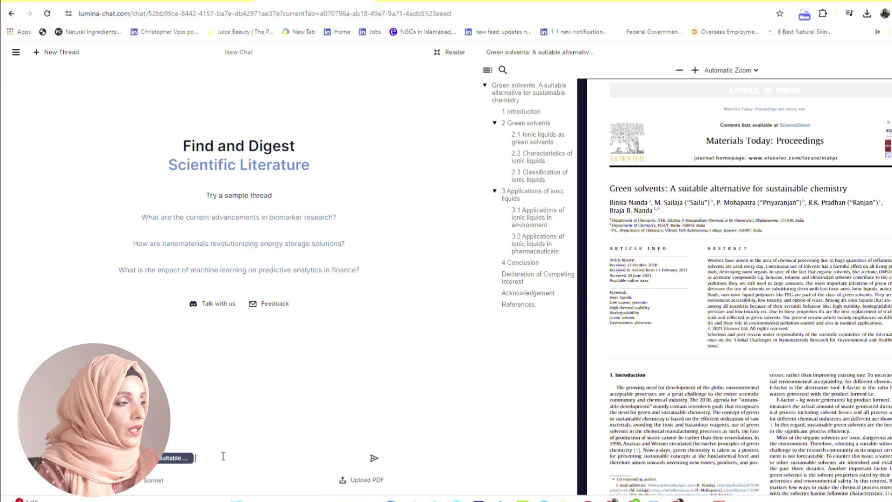
# Ask Lumina for a summary of the paper's conclusion and send it.
pyautogui.write('Summrise the conclusion portion of this paper')
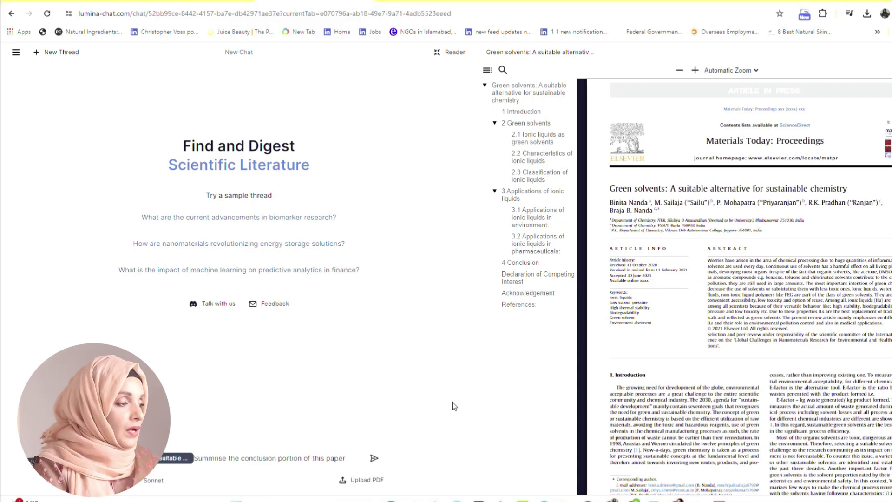
pyautogui.click(375, 459)
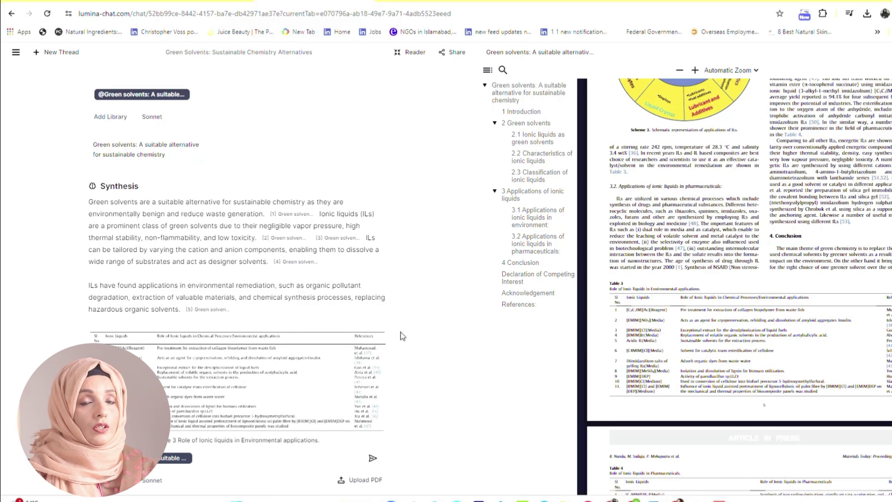
pyautogui.scroll(-3, 257, 268)
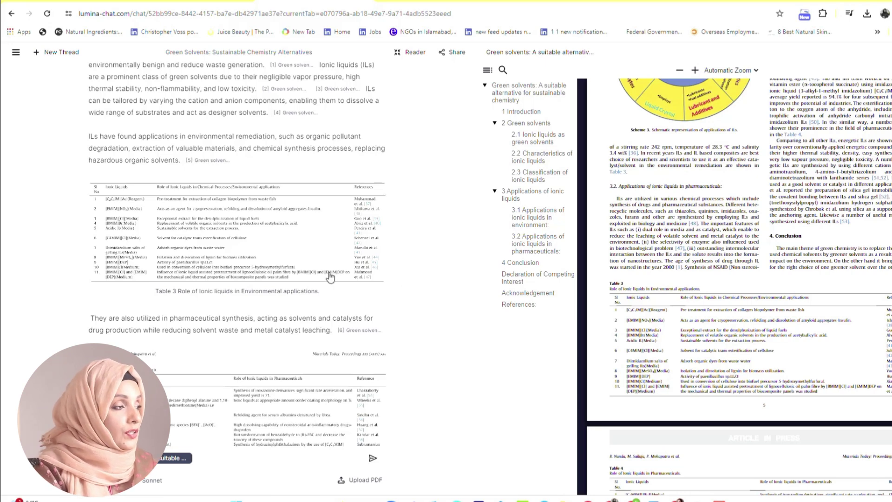
pyautogui.scroll(-4, 328, 276)
pyautogui.scroll(-1, 329, 276)
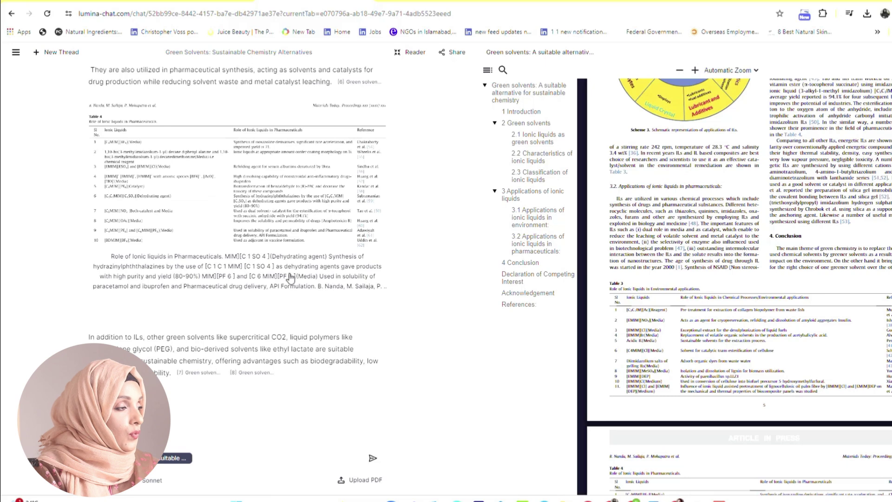
# Review the Synthesis answer's ionic-liquid application tables and check its citations.
pyautogui.scroll(3, 239, 276)
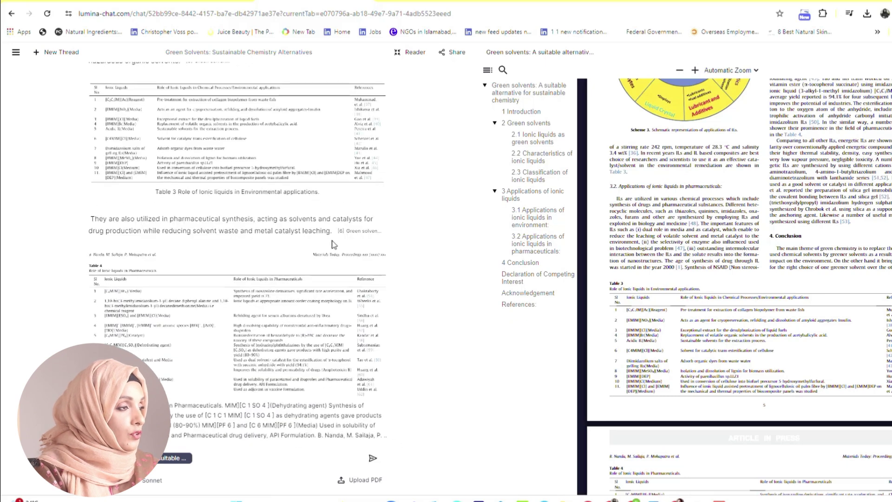
pyautogui.moveTo(352, 232)
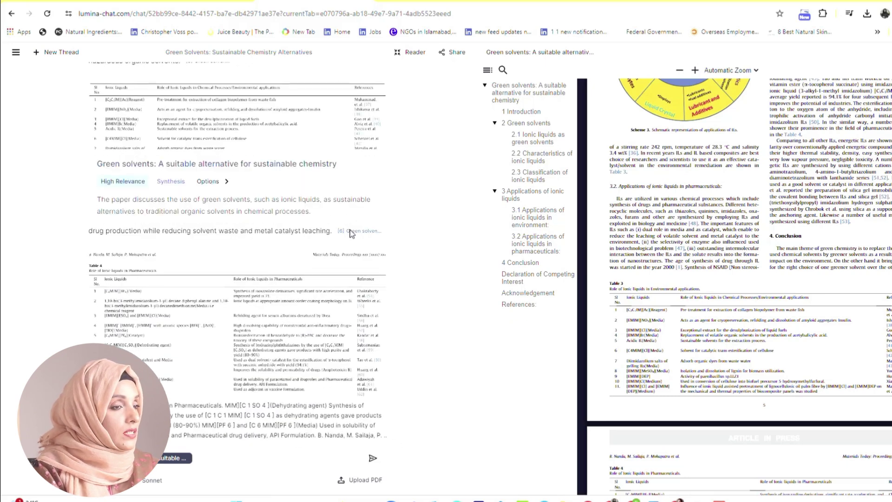
pyautogui.scroll(10, 352, 233)
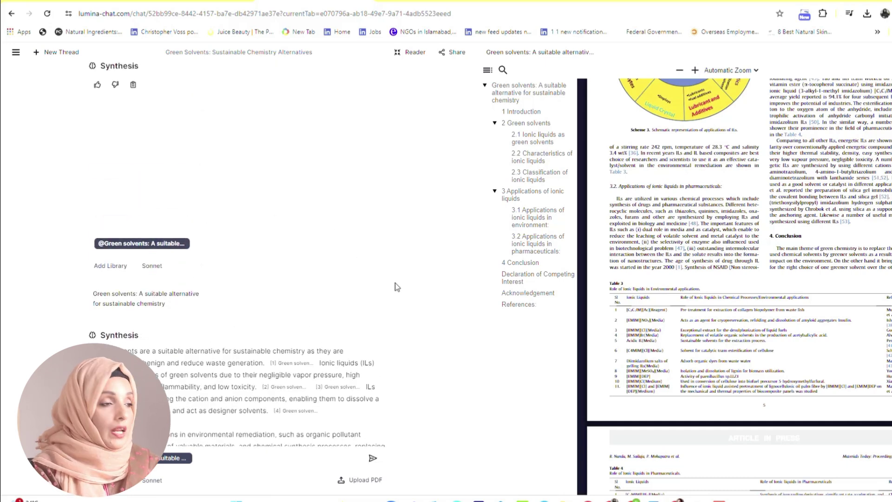
pyautogui.scroll(-1, 379, 350)
pyautogui.moveTo(292, 336)
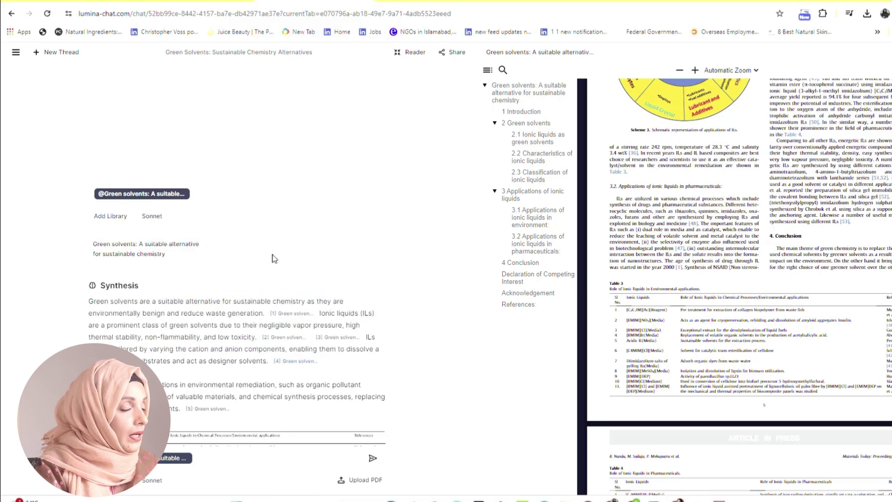
pyautogui.scroll(-2, 273, 255)
pyautogui.scroll(3, 274, 258)
pyautogui.scroll(-11, 274, 258)
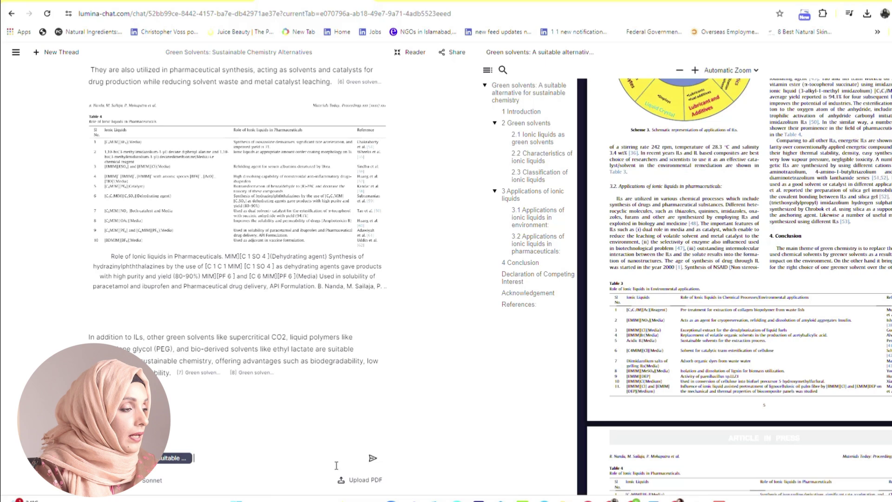
# Attach the surface chromium paper and ask both papers about ionic liquids' importance in chemistry.
pyautogui.click(362, 483)
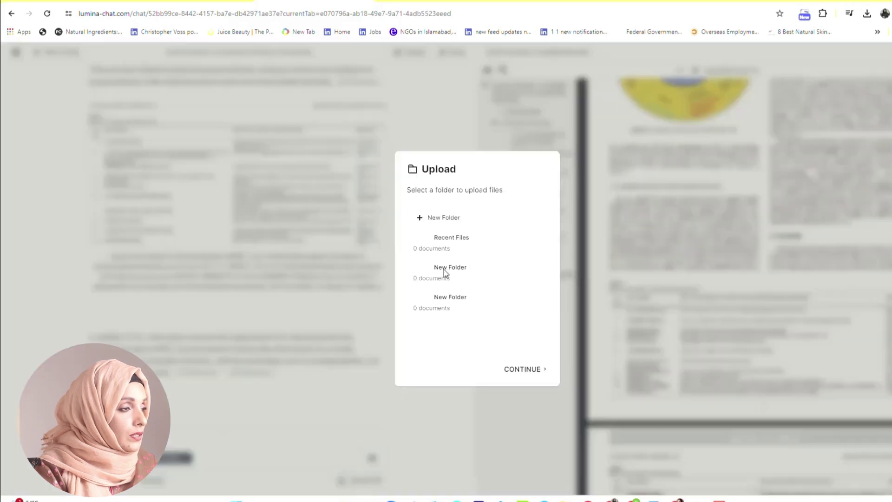
pyautogui.click(522, 370)
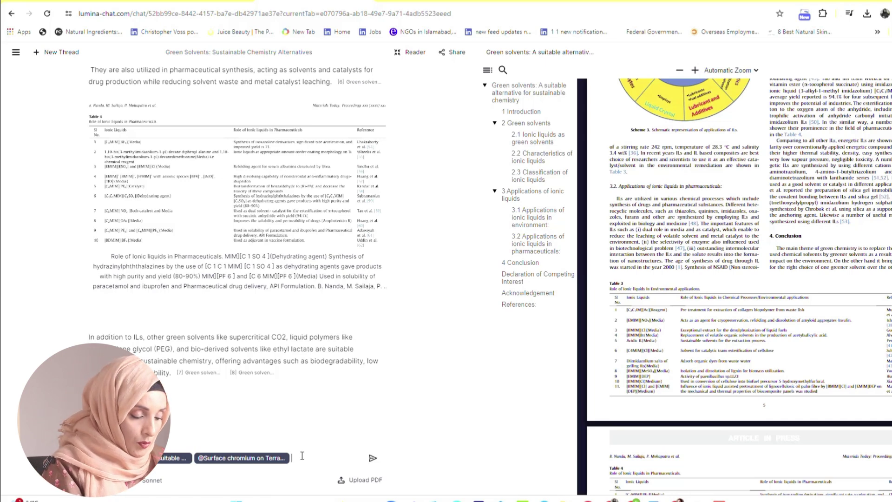
pyautogui.write('importance of ionic liquids in chemsitry')
pyautogui.press('Return')
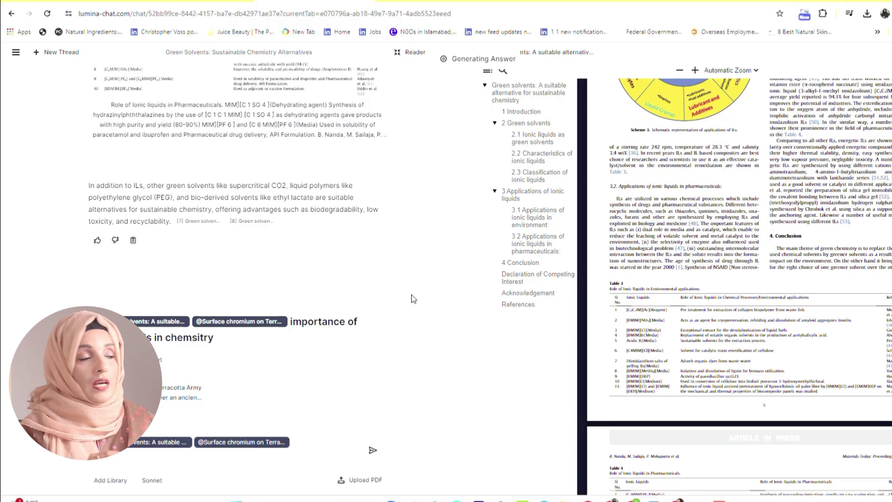
pyautogui.scroll(2, 403, 250)
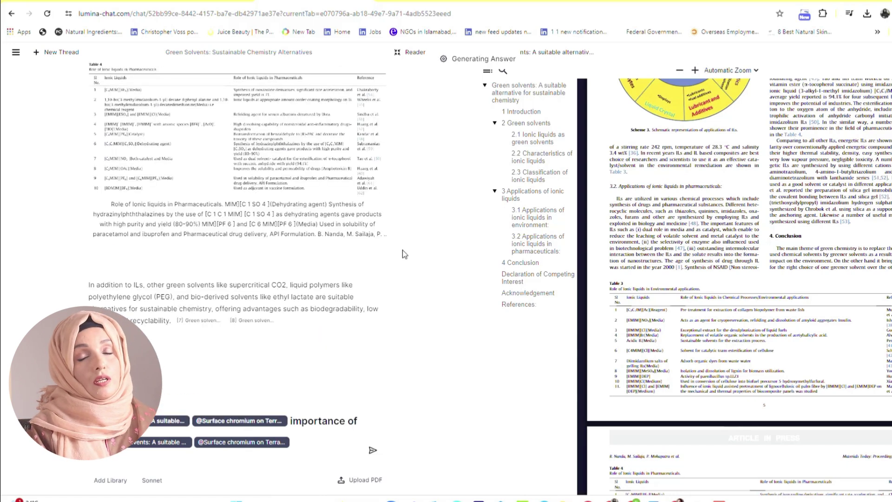